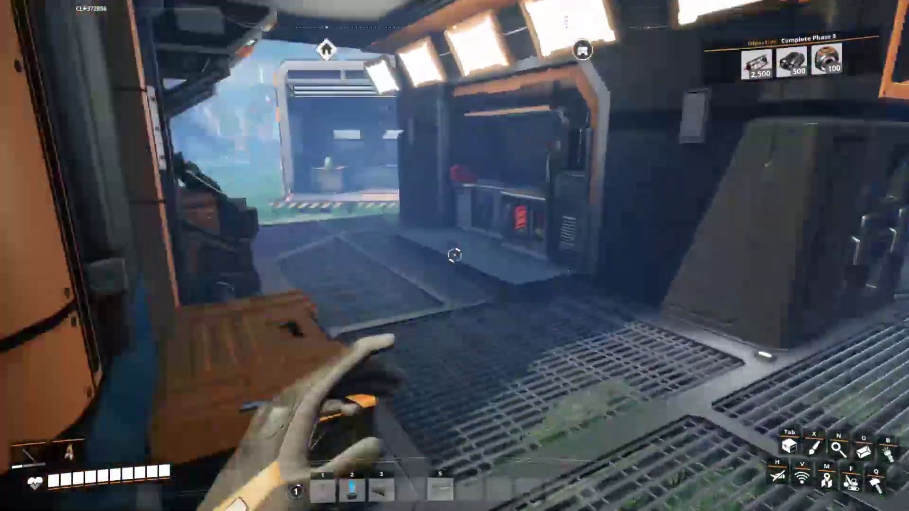
At the HUB, show Tier 2's Resource Sink Bonus Program rewards: AWESOME Sink, Shop and Customizer.
{"action": "key", "text": "e"}
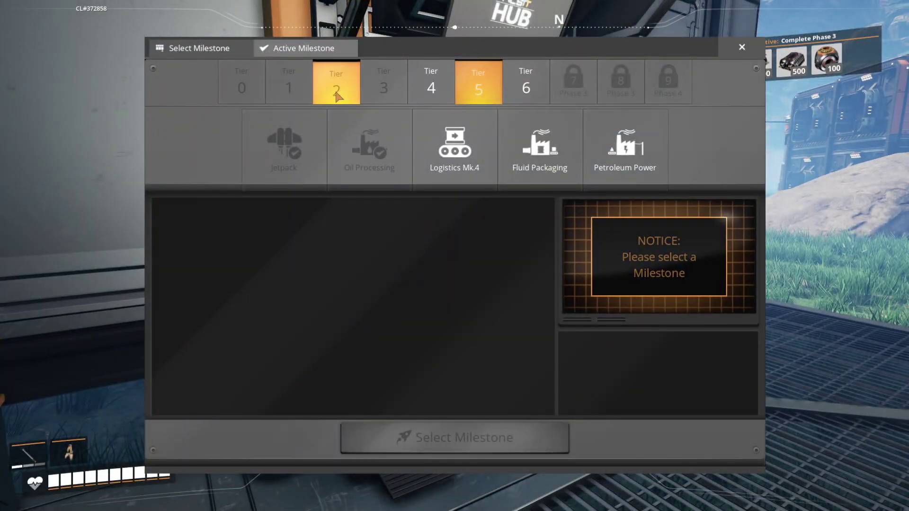
{"action": "left_click", "coordinate": [338, 95]}
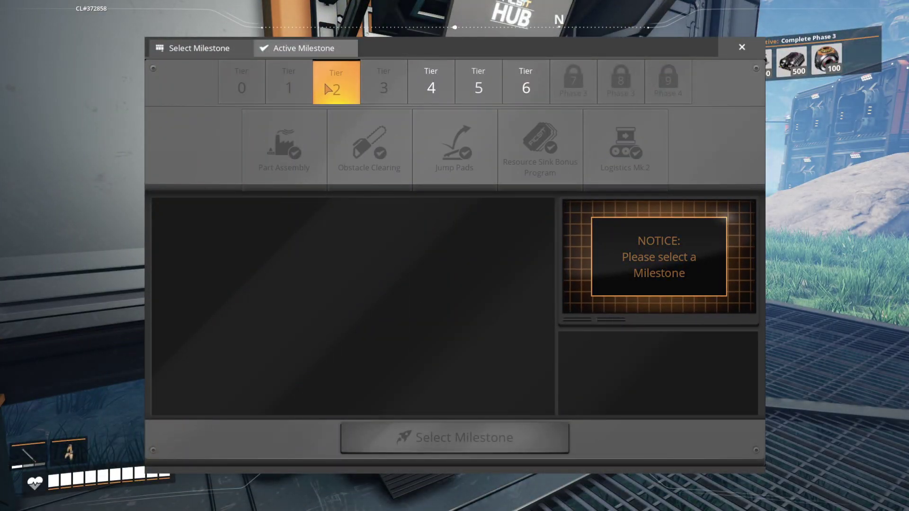
{"action": "left_click", "coordinate": [534, 145]}
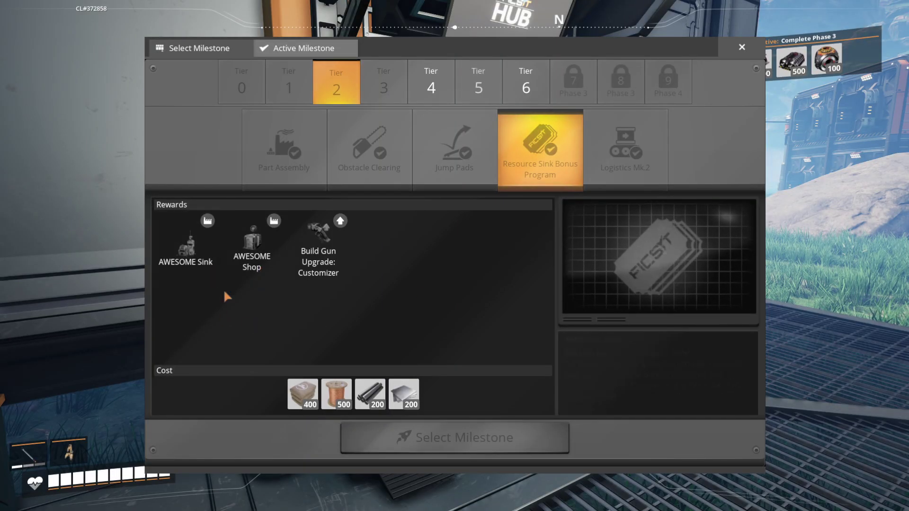
Walk from the HUB to the AWESOME Sink and print all 9 coupons.
{"action": "key", "text": "Escape"}
{"action": "key", "text": "w"}
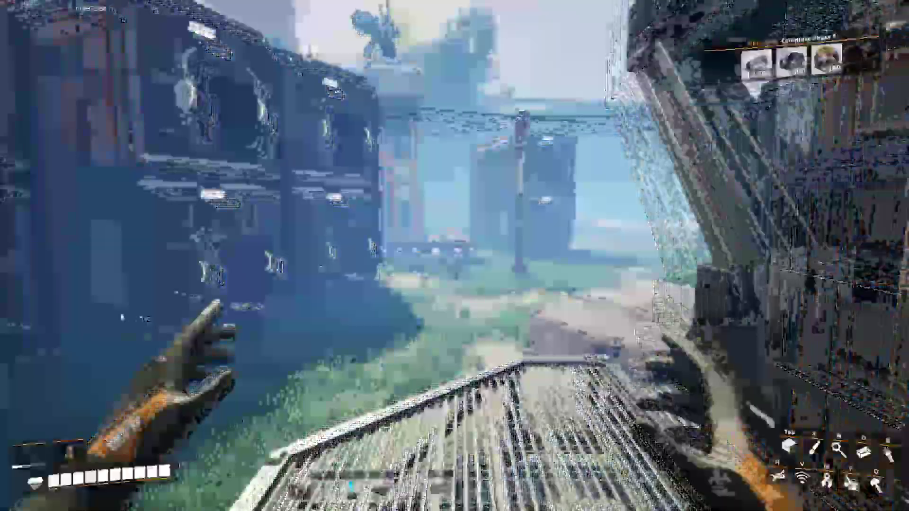
{"action": "key", "text": "w"}
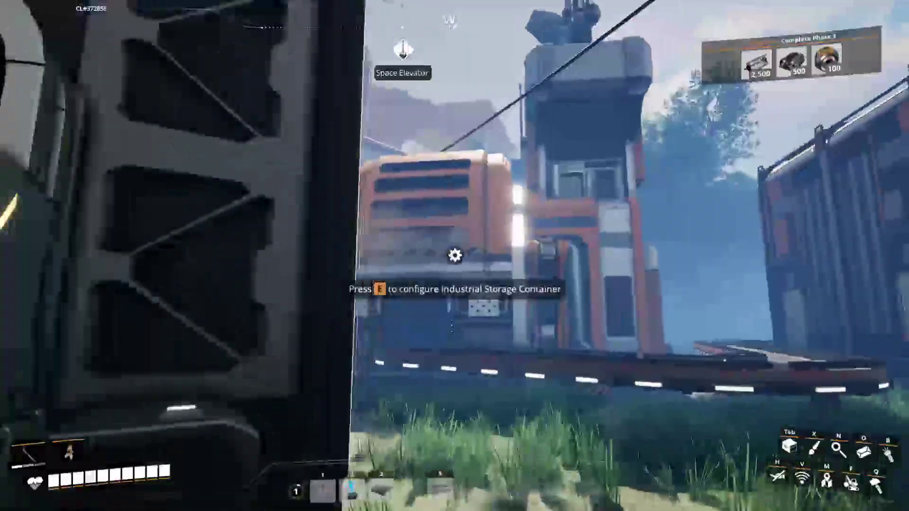
{"action": "key", "text": "w"}
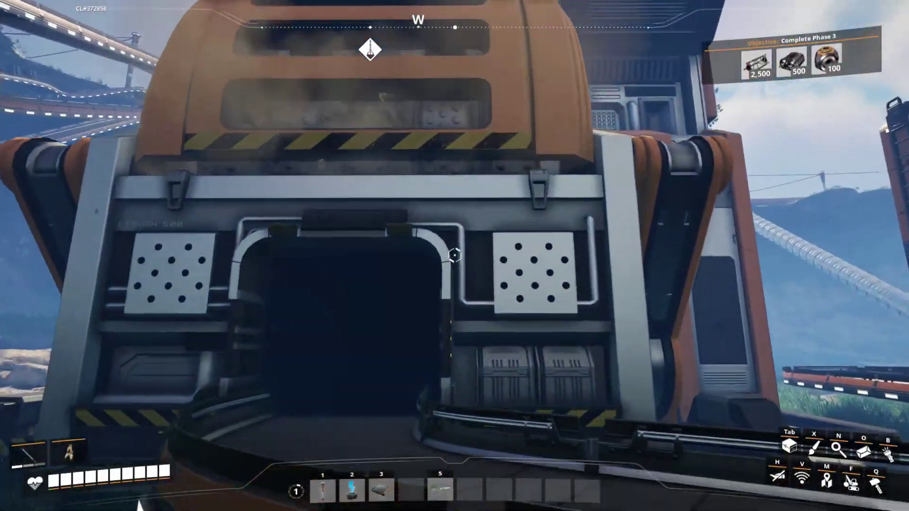
{"action": "key", "text": "w"}
{"action": "key", "text": "e"}
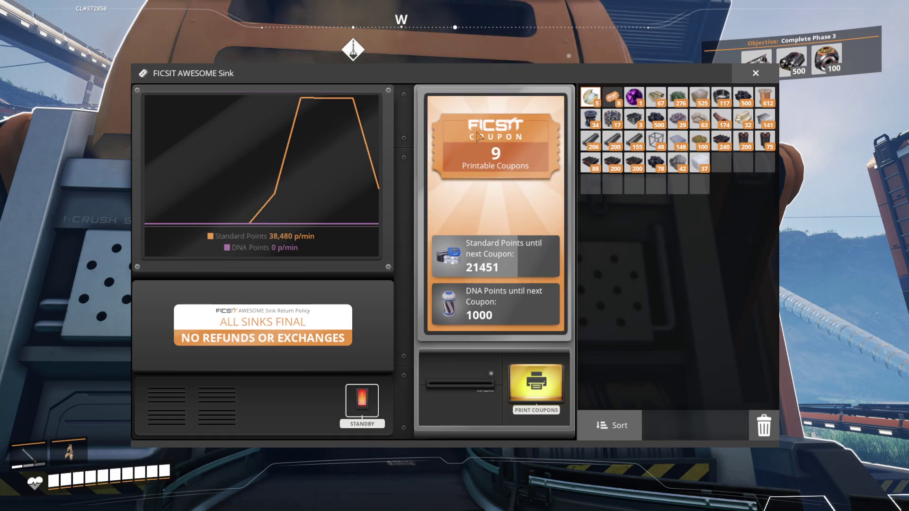
{"action": "left_click", "coordinate": [532, 398]}
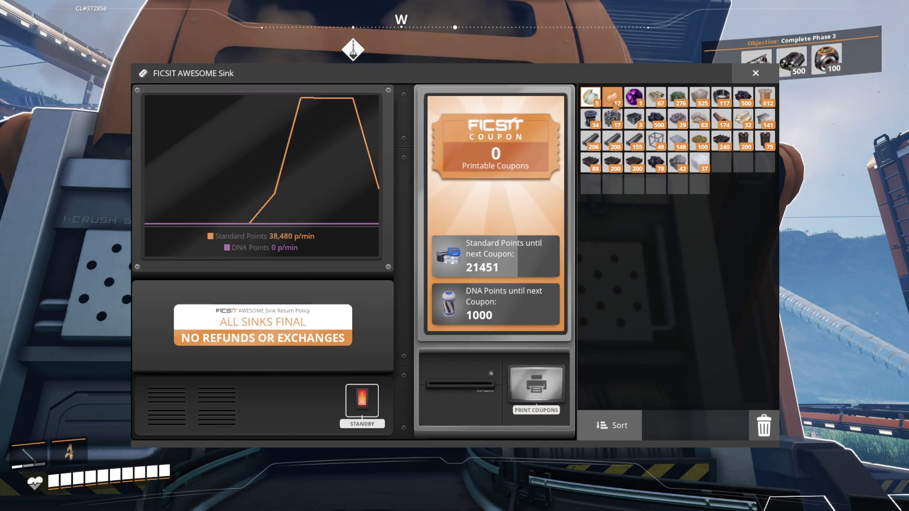
Leave the Sink, check the build list, then open the AWESOME Shop showing 17 coupons.
{"action": "key", "text": "Escape"}
{"action": "key", "text": "w"}
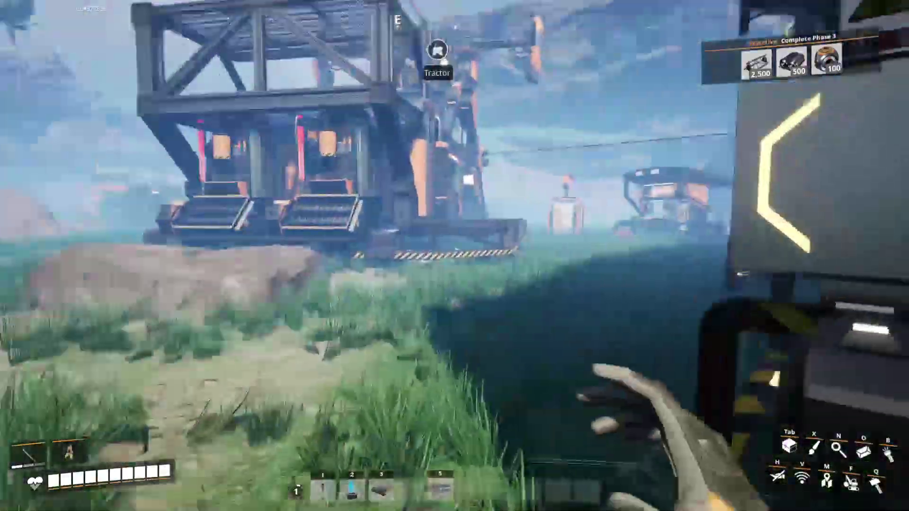
{"action": "key", "text": "q"}
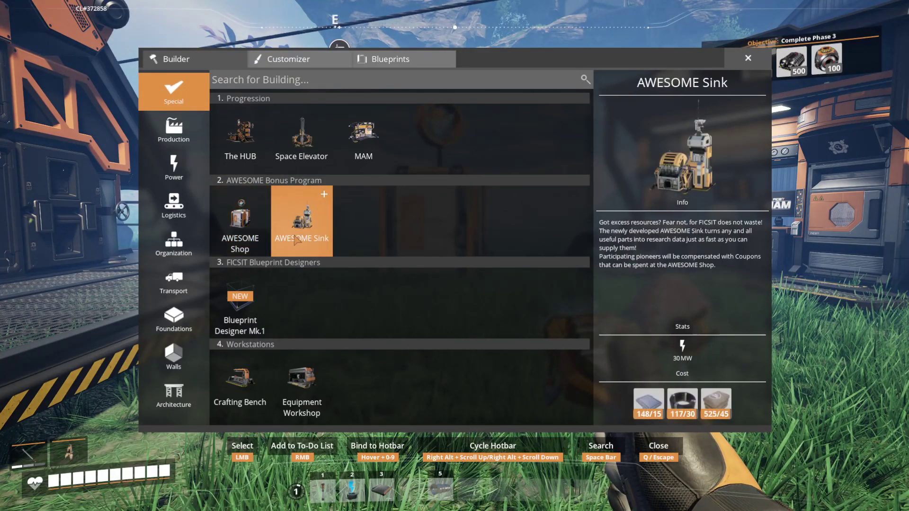
{"action": "key", "text": "Escape"}
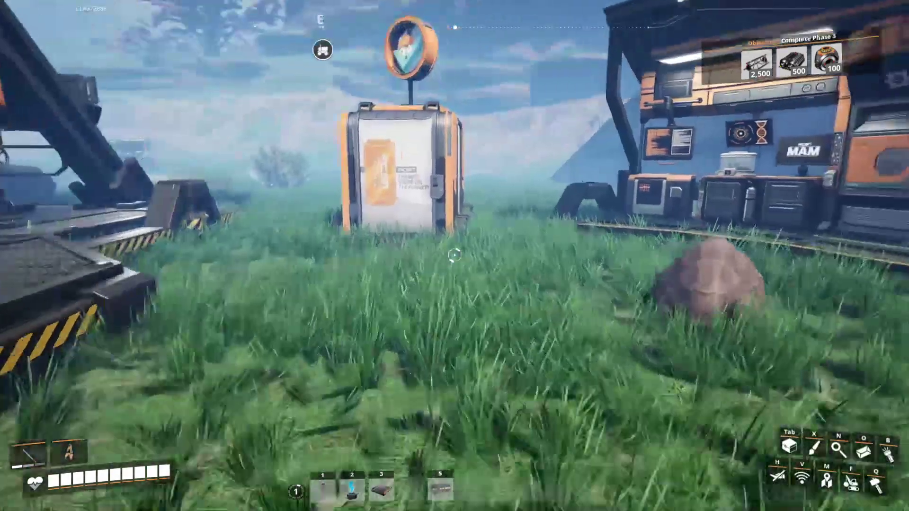
{"action": "key", "text": "e"}
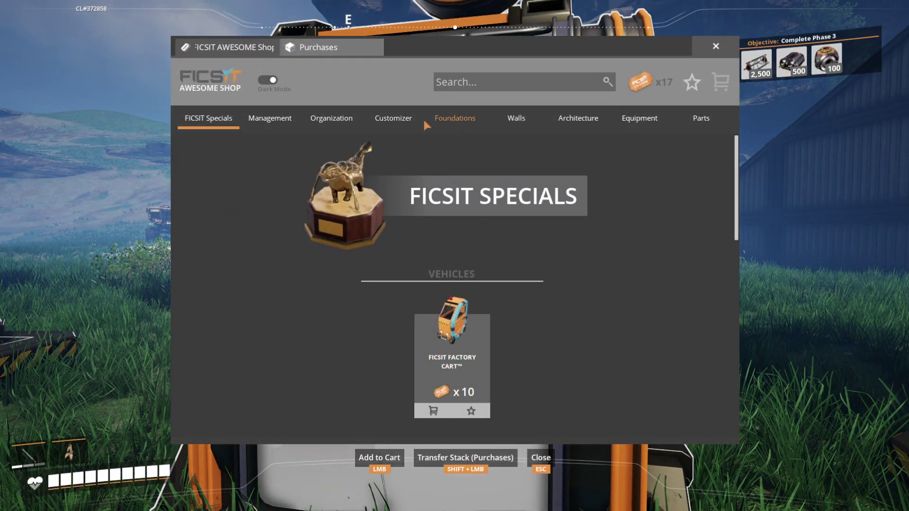
Browse the shop categories to Organization, with sign bundles locked behind Quartz Crystals research.
{"action": "left_click", "coordinate": [374, 118]}
{"action": "left_click", "coordinate": [331, 117]}
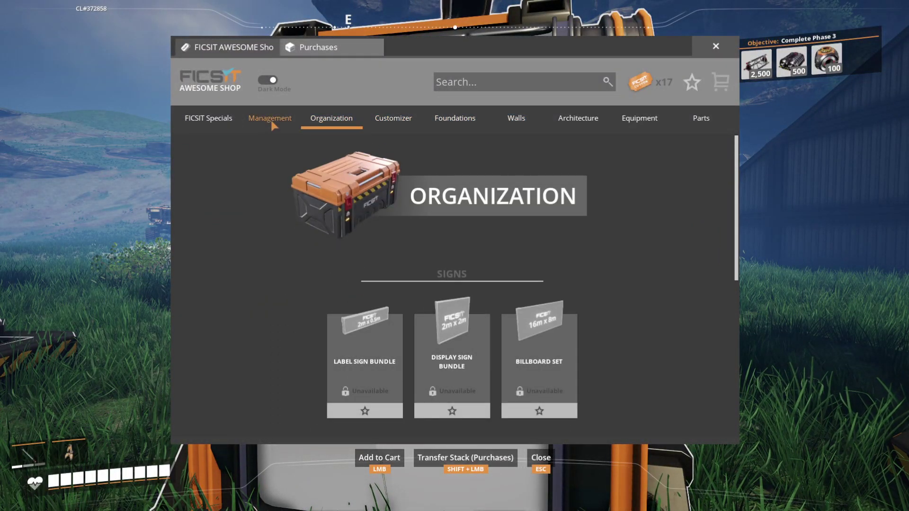
{"action": "left_click", "coordinate": [278, 121]}
{"action": "left_click", "coordinate": [333, 120]}
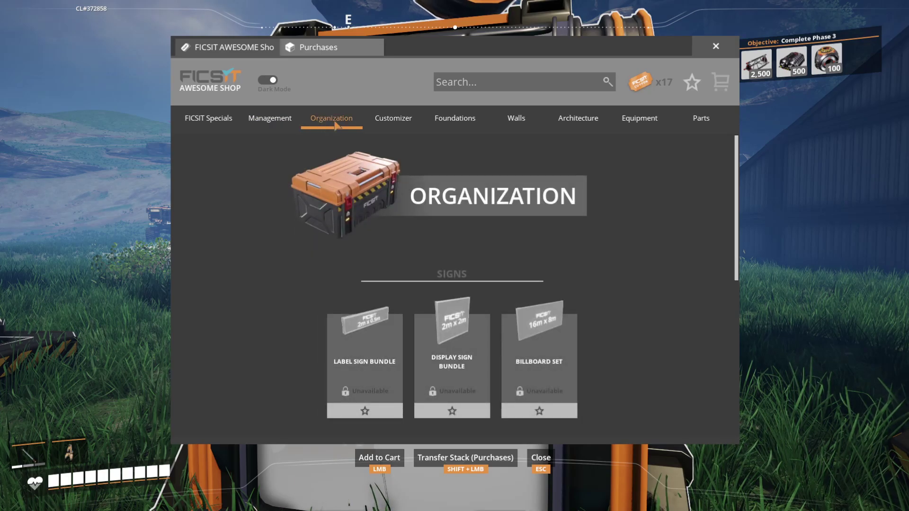
{"action": "scroll", "coordinate": [241, 297], "scroll_direction": "down", "scroll_amount": 1}
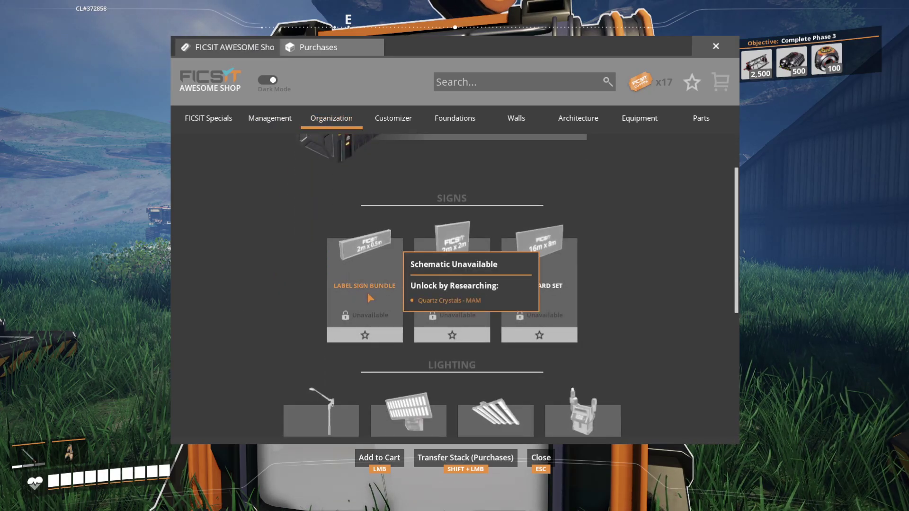
{"action": "scroll", "coordinate": [367, 293], "scroll_direction": "up", "scroll_amount": 1}
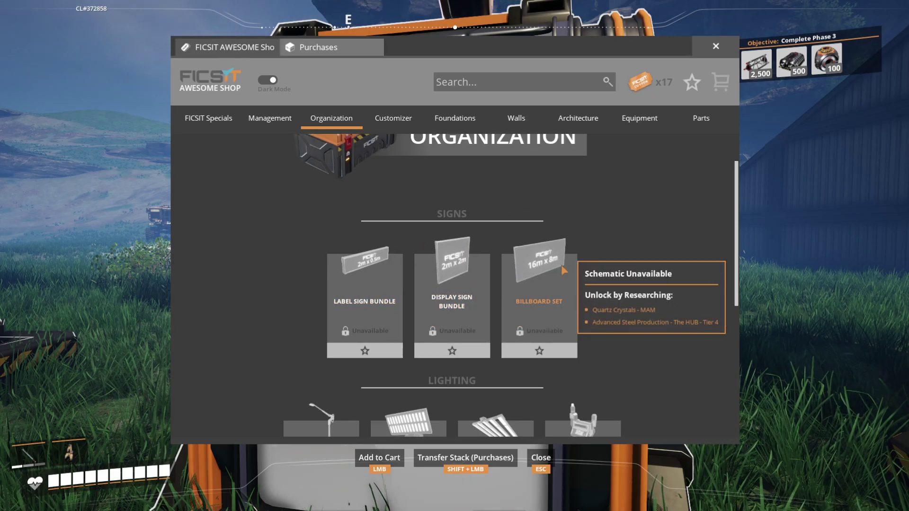
{"action": "scroll", "coordinate": [560, 225], "scroll_direction": "down", "scroll_amount": 2}
{"action": "scroll", "coordinate": [562, 212], "scroll_direction": "up", "scroll_amount": 1}
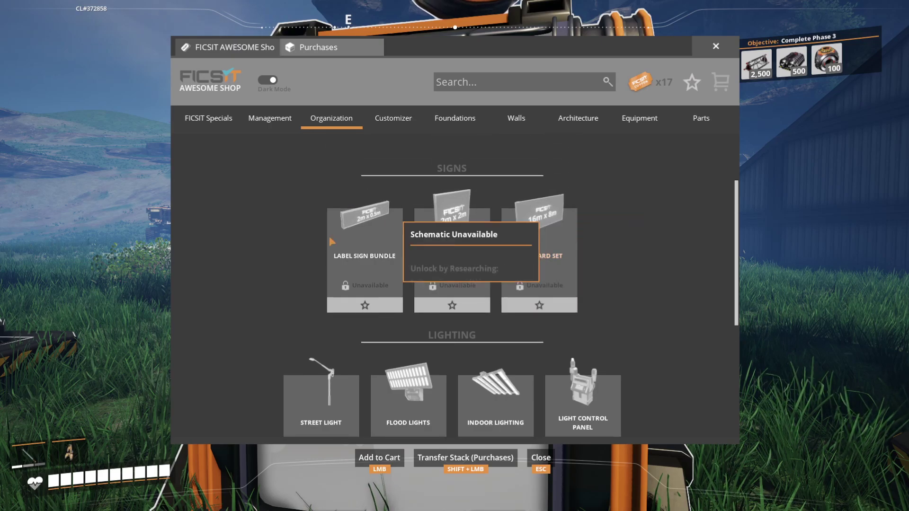
{"action": "scroll", "coordinate": [540, 234], "scroll_direction": "up", "scroll_amount": 2}
{"action": "scroll", "coordinate": [534, 284], "scroll_direction": "up", "scroll_amount": 1}
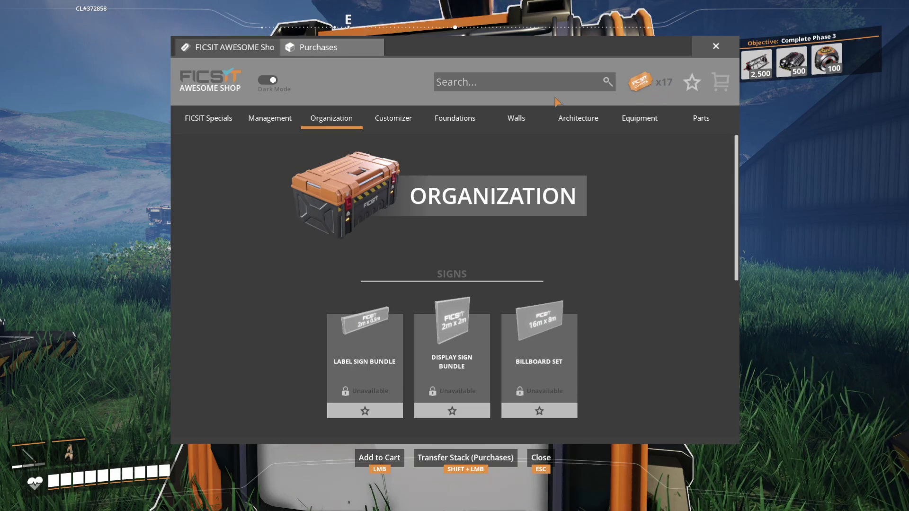
{"action": "mouse_move", "coordinate": [364, 256]}
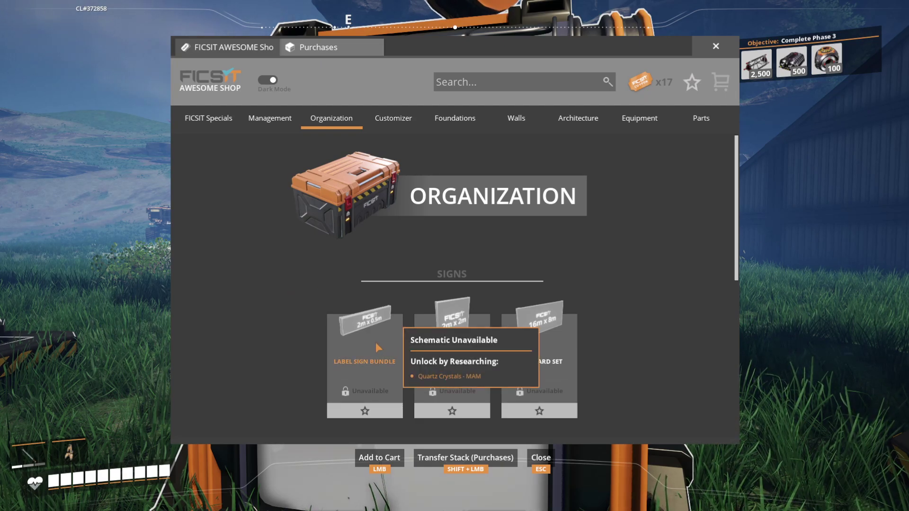
Close the shop, open the MAM, and switch from Alien Technology to the Mycelia tree.
{"action": "key", "text": "Escape"}
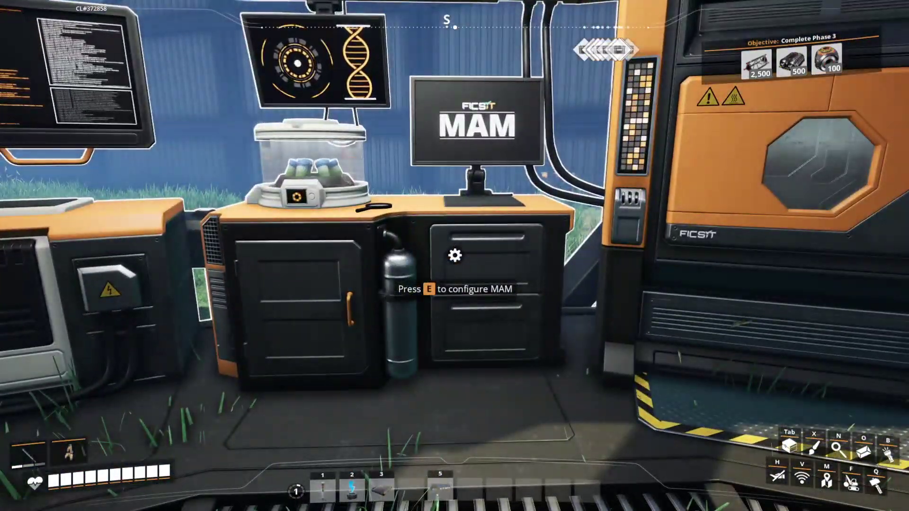
{"action": "key", "text": "e"}
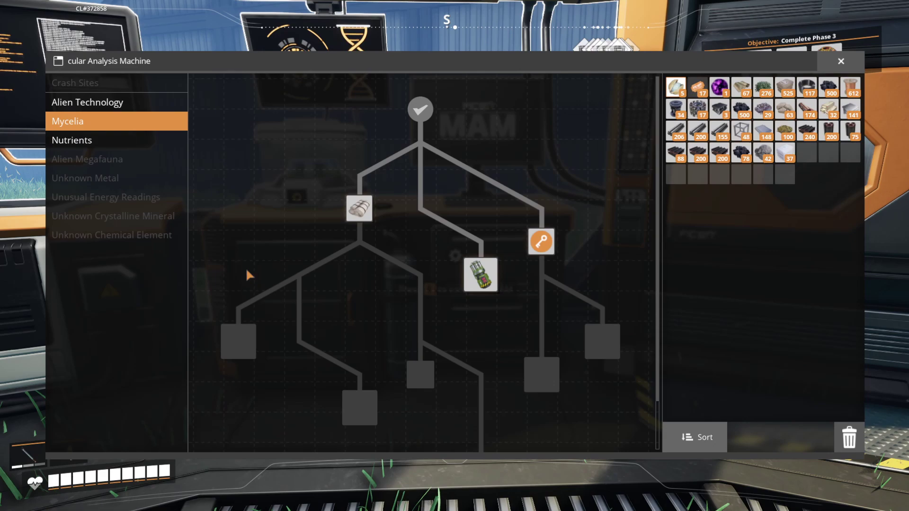
{"action": "left_click", "coordinate": [87, 101]}
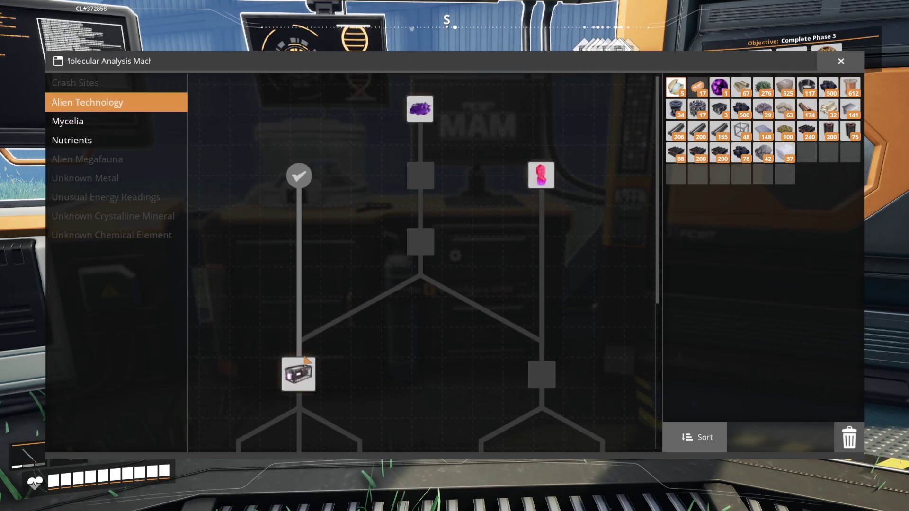
{"action": "left_click", "coordinate": [67, 121]}
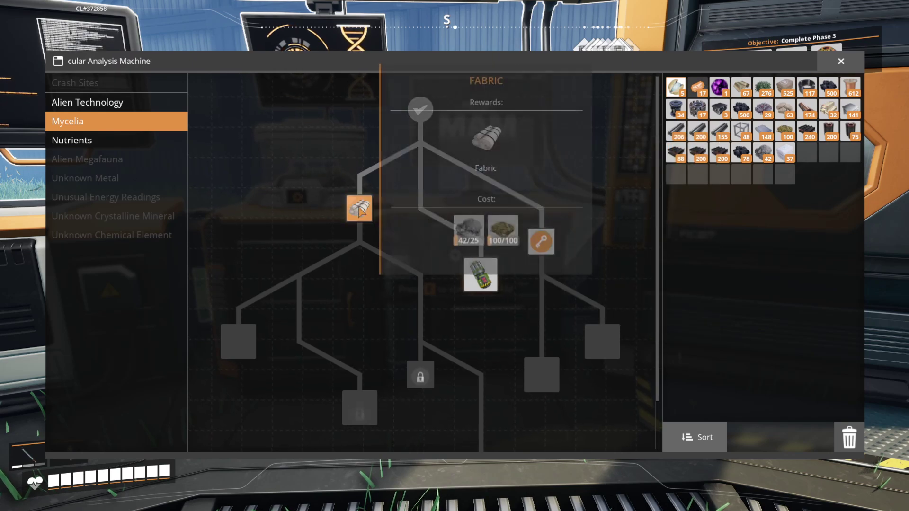
Research Fabric, confirm the completed analysis, and close the MAM.
{"action": "left_click", "coordinate": [359, 208]}
{"action": "left_click", "coordinate": [486, 325]}
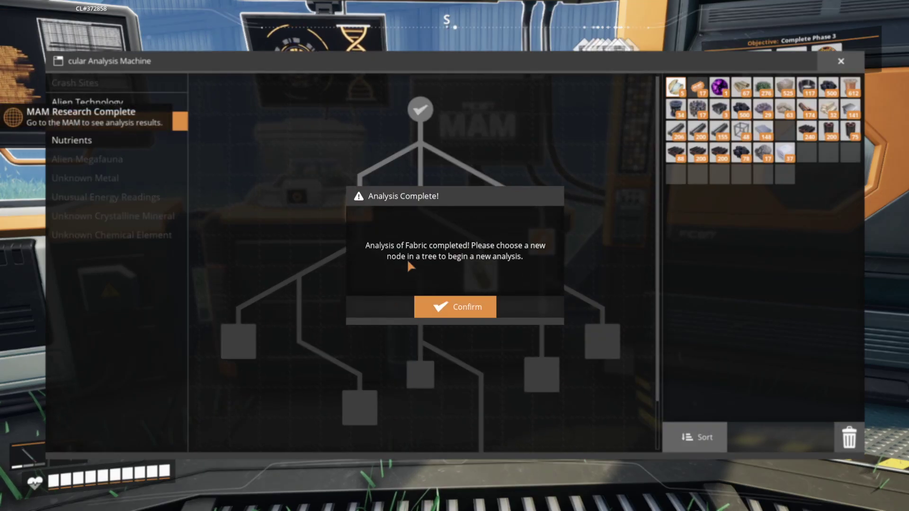
{"action": "left_click", "coordinate": [483, 303]}
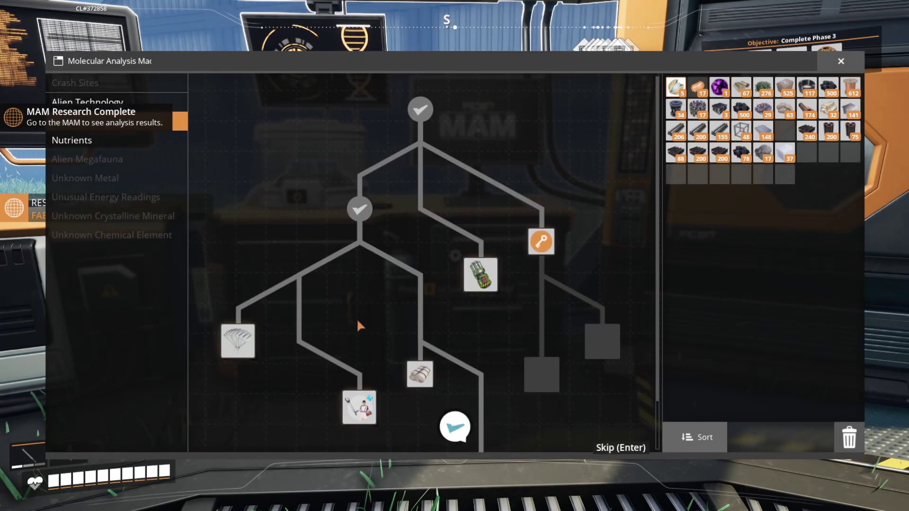
{"action": "scroll", "coordinate": [356, 318], "scroll_direction": "down", "scroll_amount": 3}
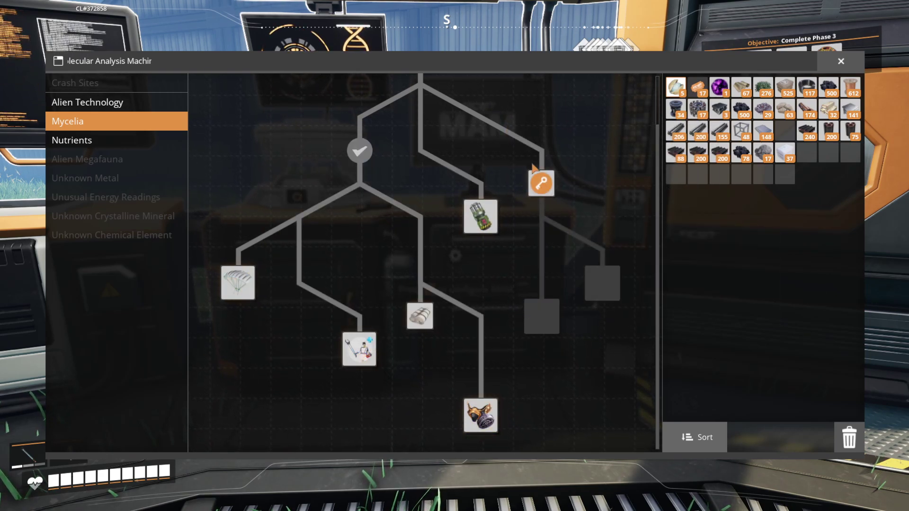
{"action": "key", "text": "Escape"}
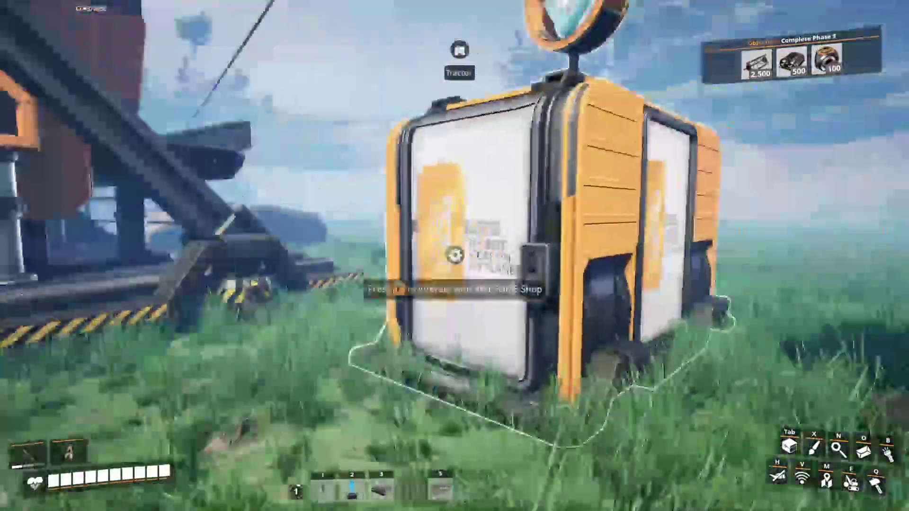
In the AWESOME Shop, browse Customizer, Foundations and Management, then return to Organization signs.
{"action": "key", "text": "e"}
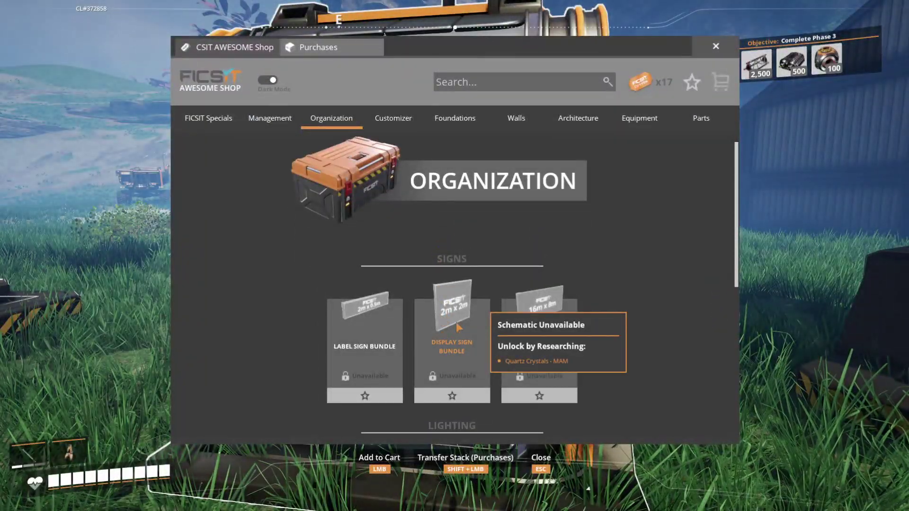
{"action": "scroll", "coordinate": [460, 326], "scroll_direction": "down", "scroll_amount": 3}
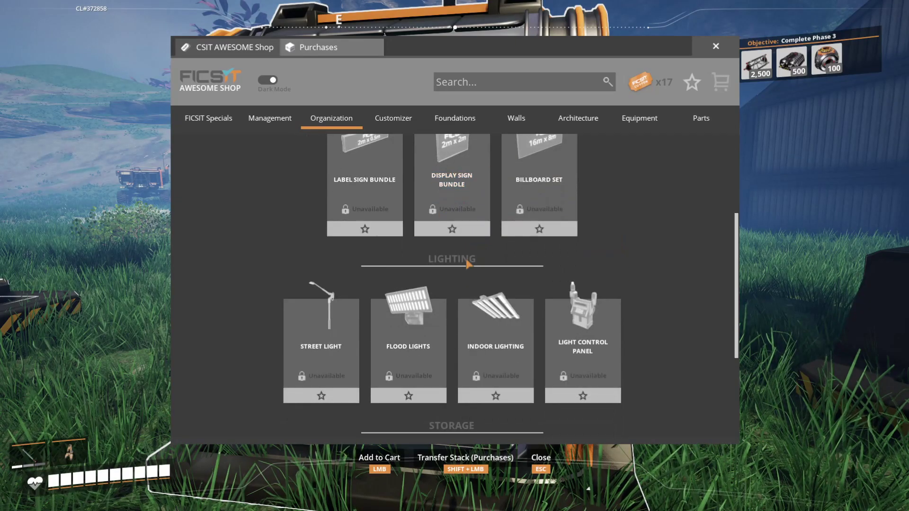
{"action": "scroll", "coordinate": [465, 284], "scroll_direction": "down", "scroll_amount": 5}
{"action": "left_click", "coordinate": [393, 118]}
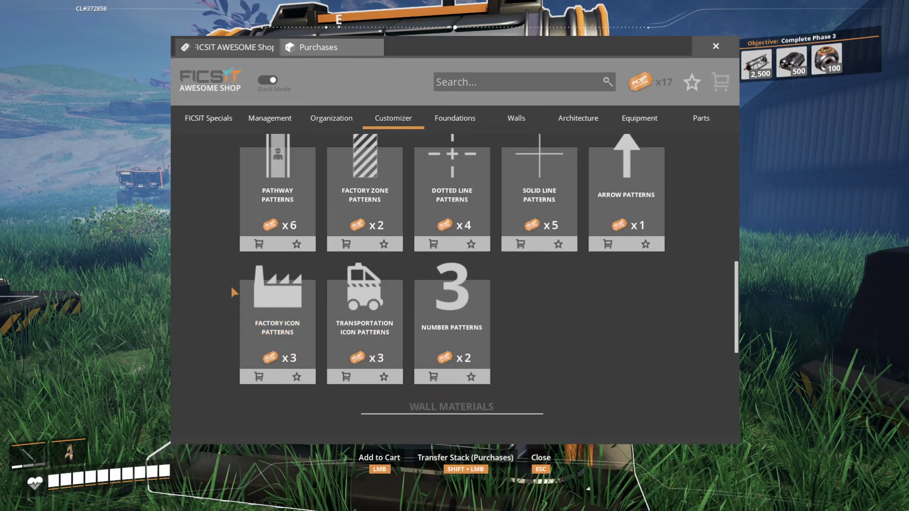
{"action": "scroll", "coordinate": [231, 285], "scroll_direction": "up", "scroll_amount": 4}
{"action": "scroll", "coordinate": [203, 283], "scroll_direction": "up", "scroll_amount": 4}
{"action": "scroll", "coordinate": [199, 279], "scroll_direction": "up", "scroll_amount": 2}
{"action": "scroll", "coordinate": [202, 281], "scroll_direction": "down", "scroll_amount": 4}
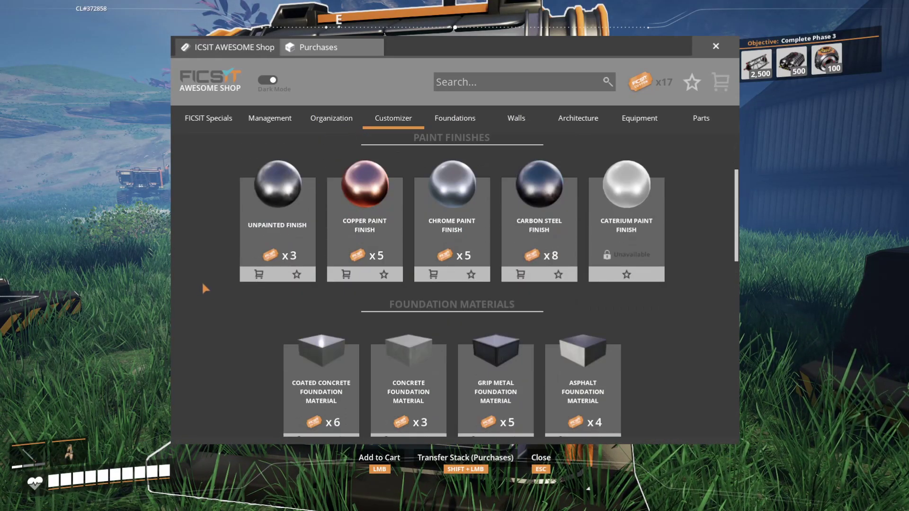
{"action": "scroll", "coordinate": [202, 281], "scroll_direction": "down", "scroll_amount": 2}
{"action": "scroll", "coordinate": [210, 285], "scroll_direction": "down", "scroll_amount": 3}
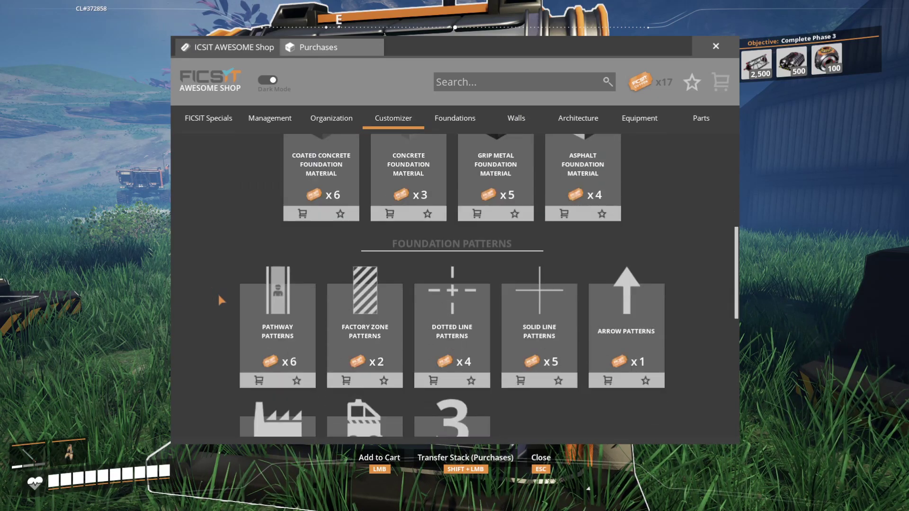
{"action": "scroll", "coordinate": [218, 293], "scroll_direction": "down", "scroll_amount": 3}
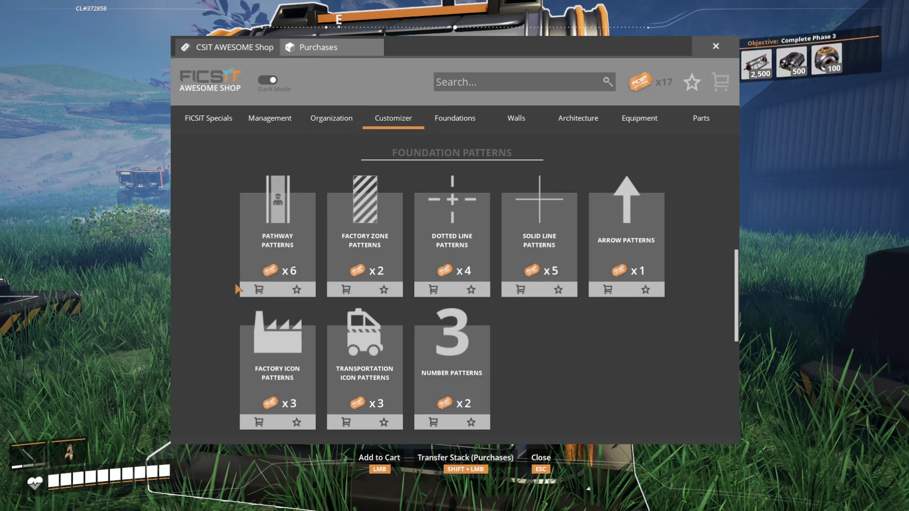
{"action": "mouse_move", "coordinate": [451, 327]}
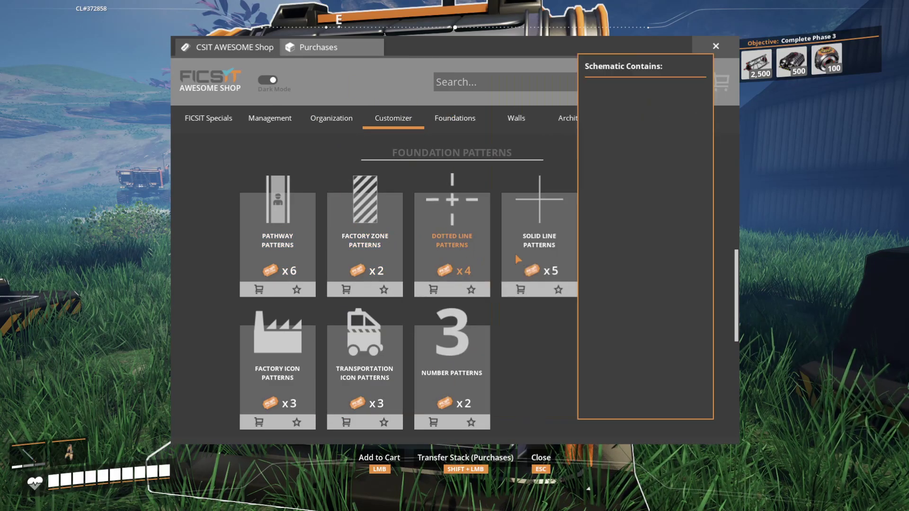
{"action": "scroll", "coordinate": [692, 345], "scroll_direction": "down", "scroll_amount": 2}
{"action": "scroll", "coordinate": [689, 338], "scroll_direction": "down", "scroll_amount": 2}
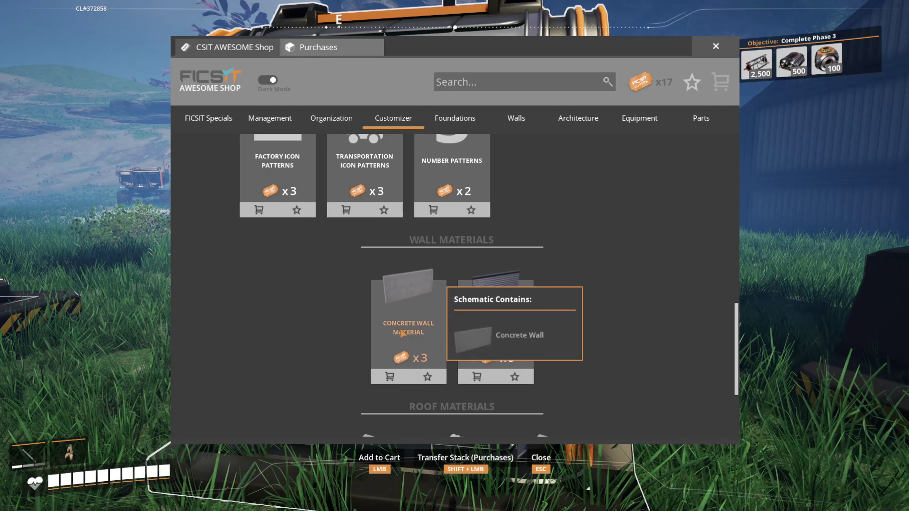
{"action": "scroll", "coordinate": [530, 328], "scroll_direction": "down", "scroll_amount": 2}
{"action": "scroll", "coordinate": [531, 328], "scroll_direction": "down", "scroll_amount": 2}
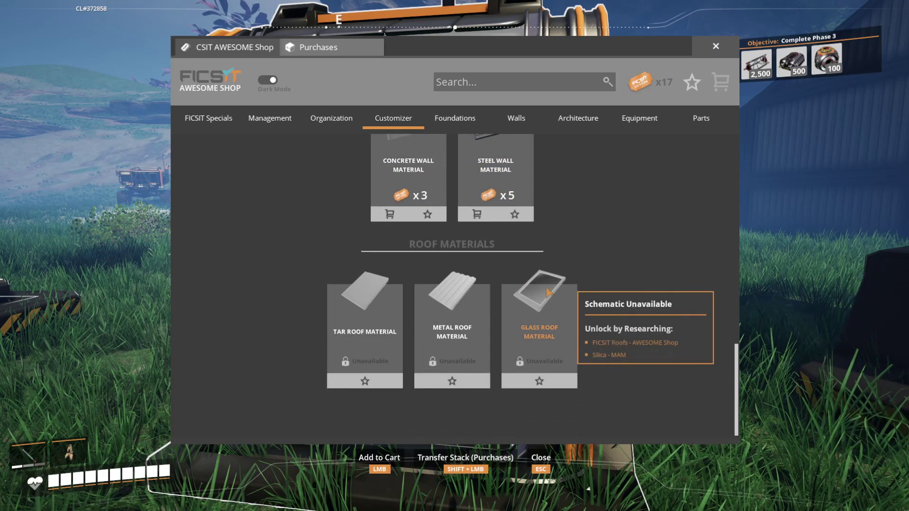
{"action": "scroll", "coordinate": [497, 284], "scroll_direction": "up", "scroll_amount": 3}
{"action": "left_click", "coordinate": [455, 118]}
{"action": "left_click", "coordinate": [270, 118]}
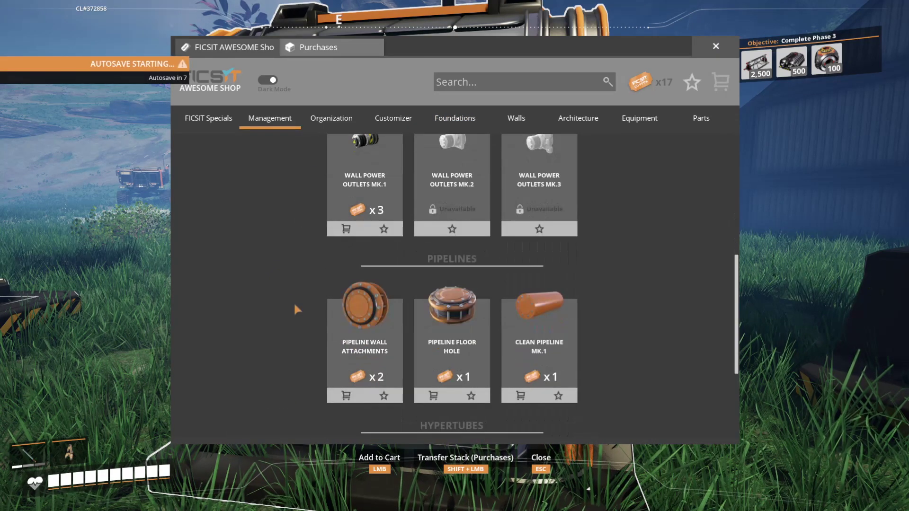
{"action": "left_click", "coordinate": [327, 119]}
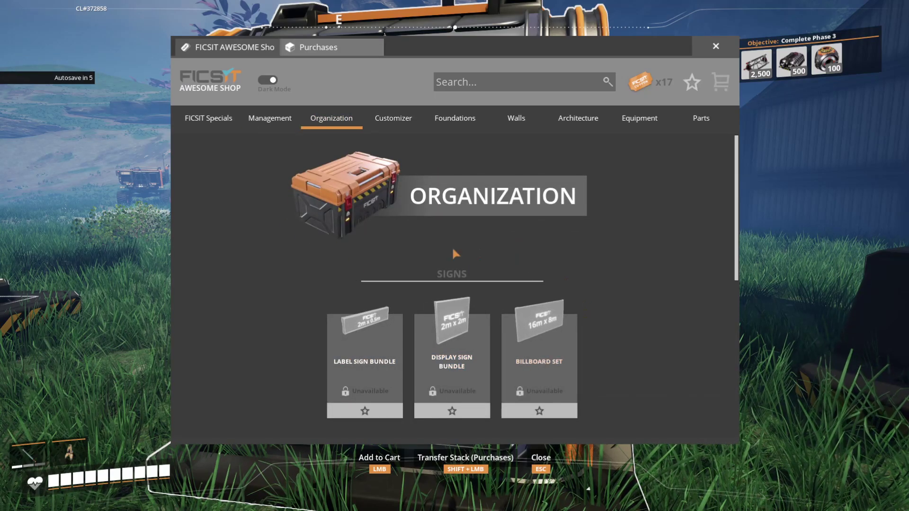
{"action": "scroll", "coordinate": [451, 247], "scroll_direction": "down", "scroll_amount": 2}
{"action": "scroll", "coordinate": [277, 286], "scroll_direction": "down", "scroll_amount": 1}
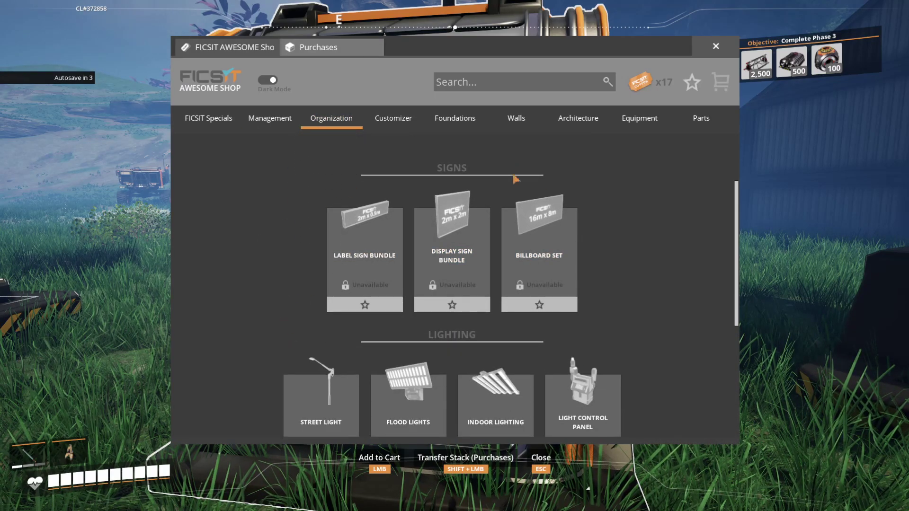
{"action": "scroll", "coordinate": [661, 277], "scroll_direction": "up", "scroll_amount": 1}
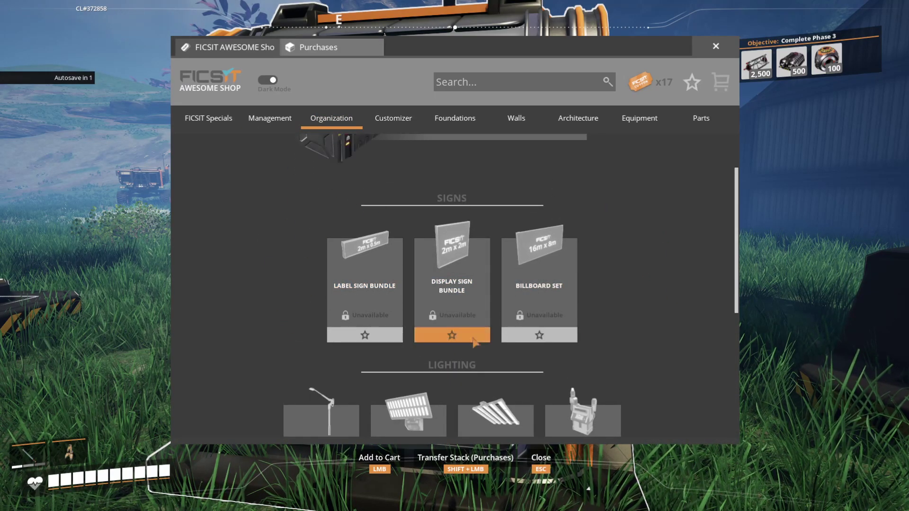
{"action": "scroll", "coordinate": [390, 305], "scroll_direction": "up", "scroll_amount": 1}
{"action": "scroll", "coordinate": [306, 268], "scroll_direction": "up", "scroll_amount": 1}
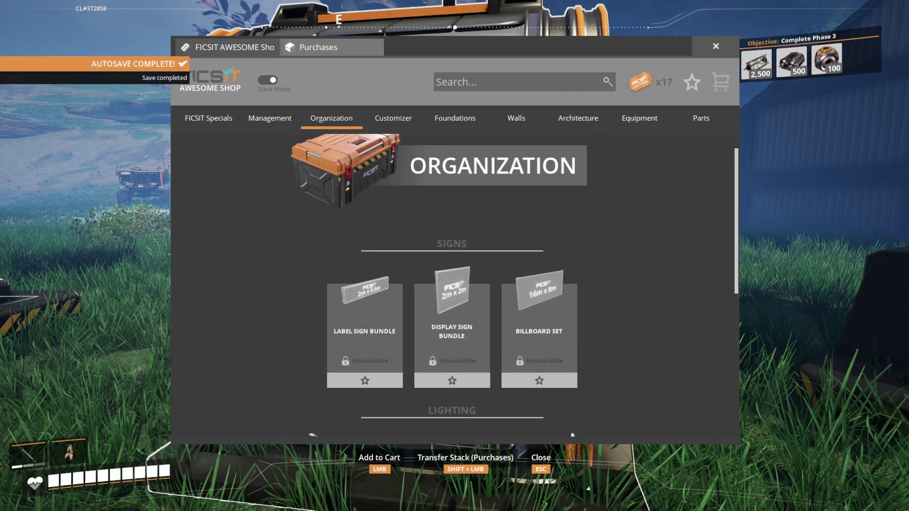